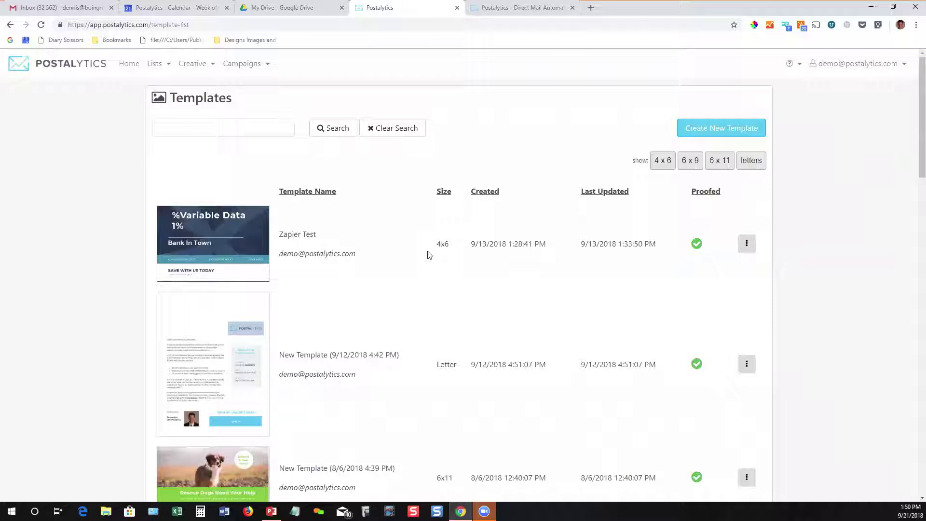
Copy the New Template (9/12/2018 4:42 PM) letter and move its Postalytics logo up beside the upper address block.
left_click(747, 367)
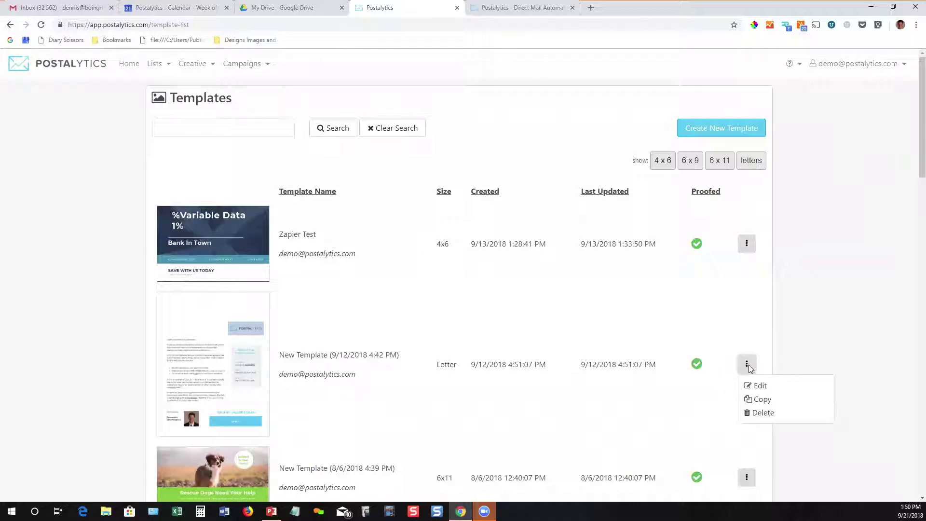
left_click(756, 400)
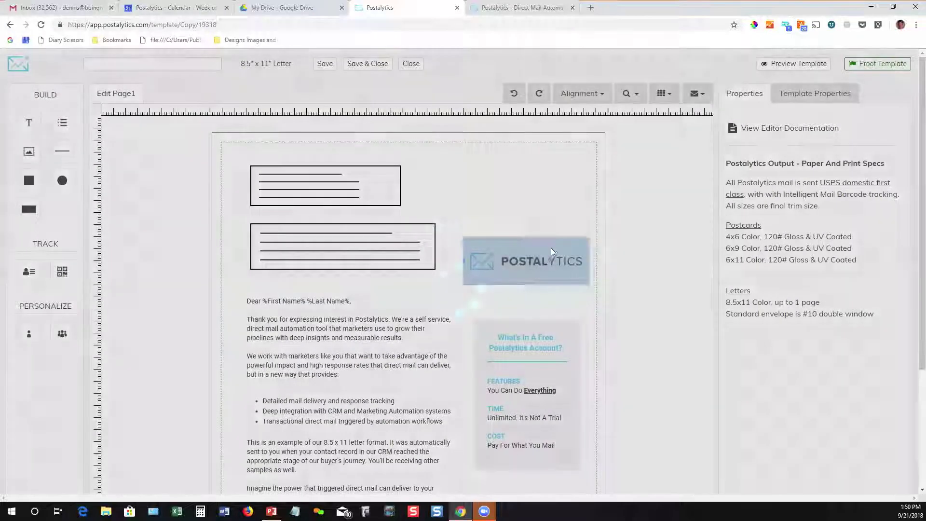
left_click(552, 247)
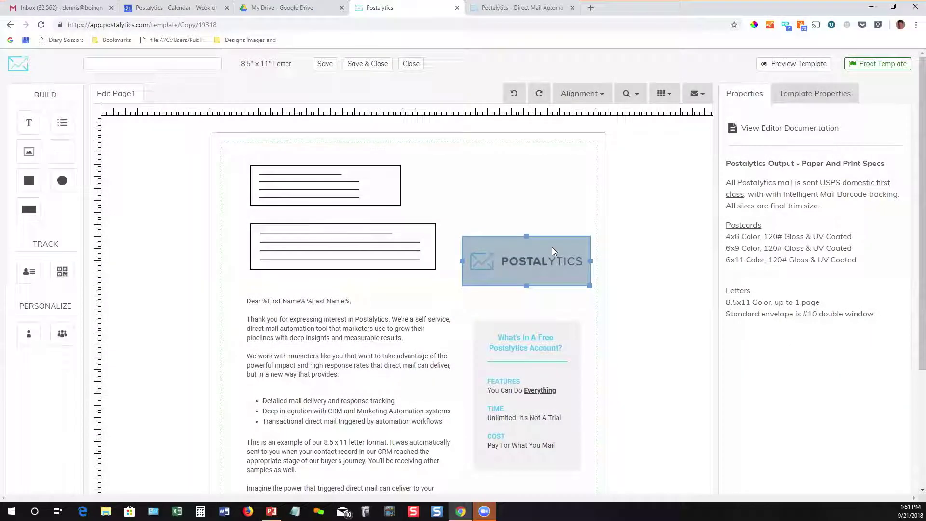
left_click_drag(552, 247, 549, 176)
left_click(539, 270)
left_click_drag(538, 271, 537, 194)
Examine the letter's sidebar, greeting text, bullet list and closing paragraphs through to the end of the page.
left_click(491, 355)
left_click(384, 326)
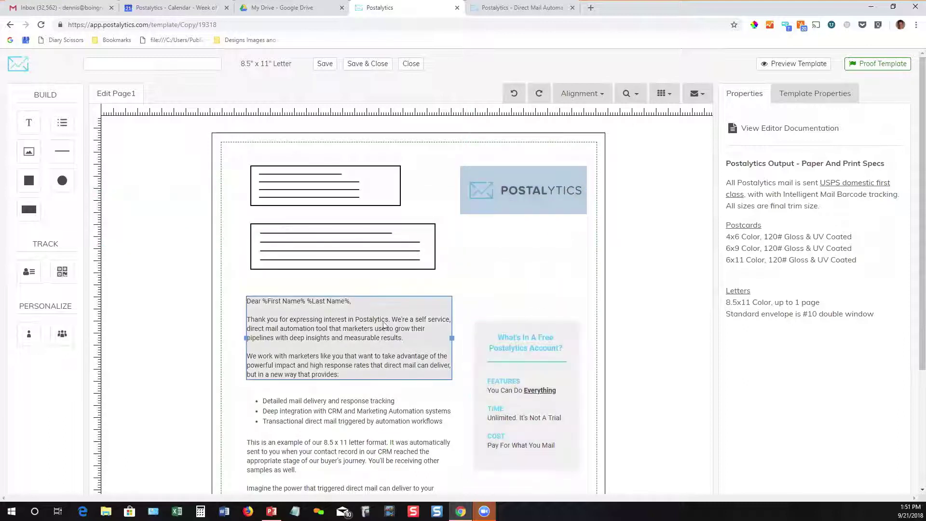
left_click(405, 397)
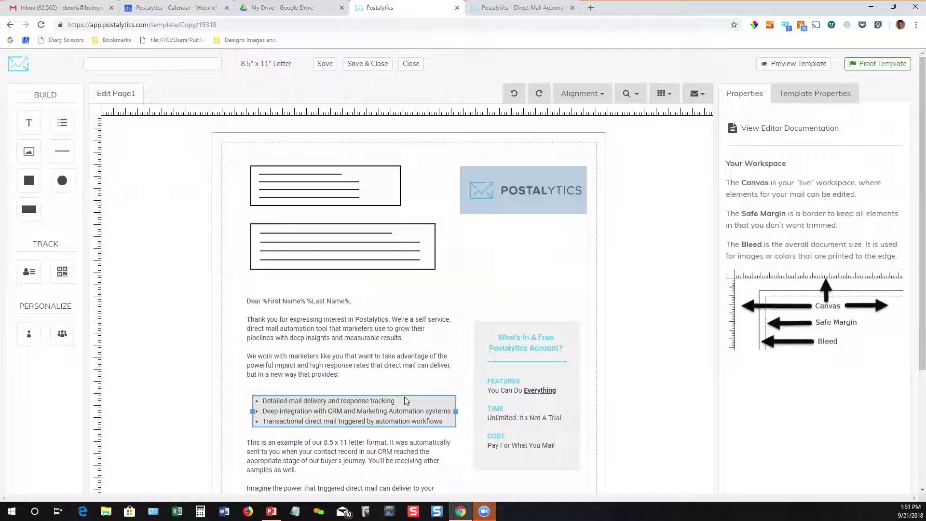
left_click(270, 290)
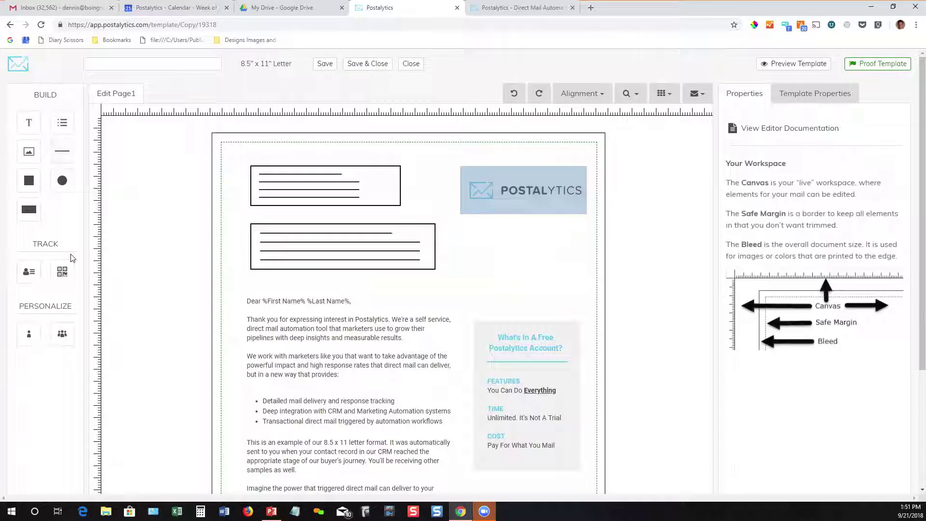
left_click(304, 318)
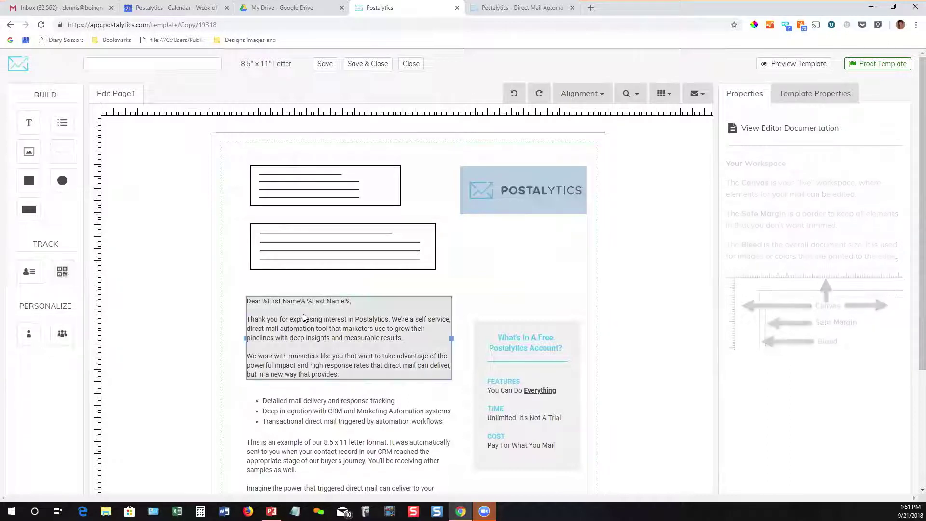
scroll(304, 318, "down", 2)
scroll(304, 318, "down", 2)
left_click(303, 314)
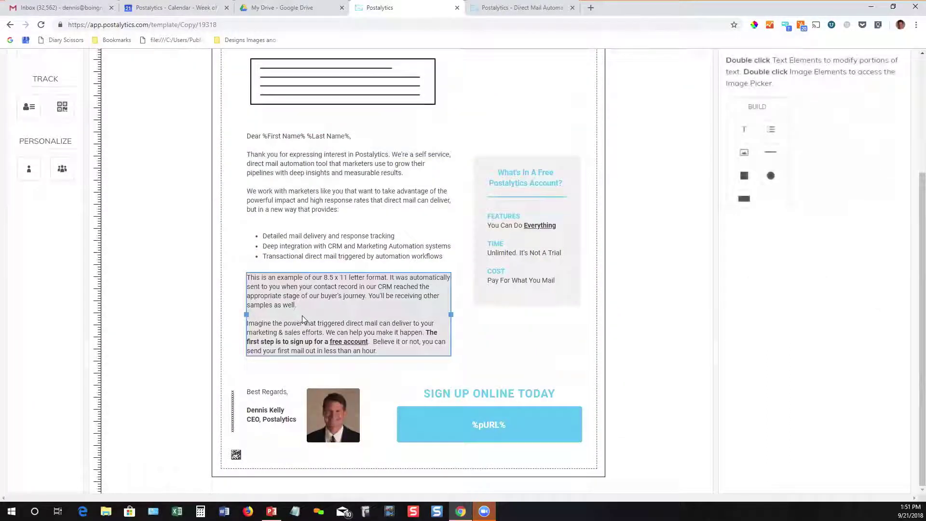
scroll(302, 316, "up", 3)
scroll(302, 315, "up", 1)
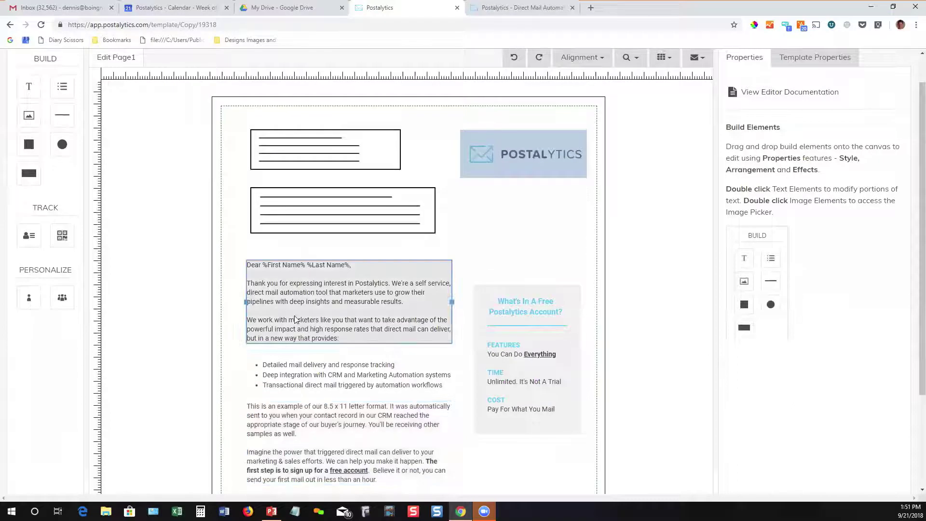
Add a QR code below the letter's gray sidebar box, shrink it, and close the letter without saving.
left_click(60, 236)
left_click(236, 113)
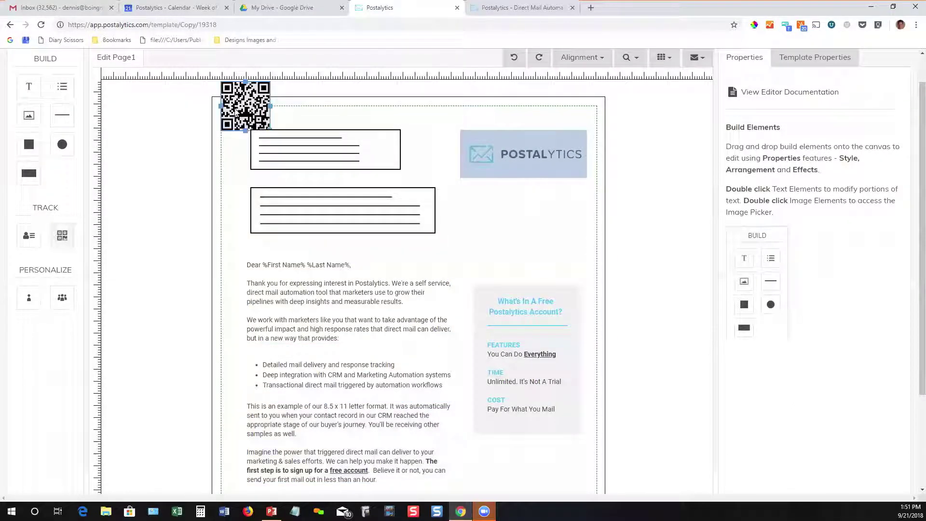
left_click_drag(236, 113, 503, 478)
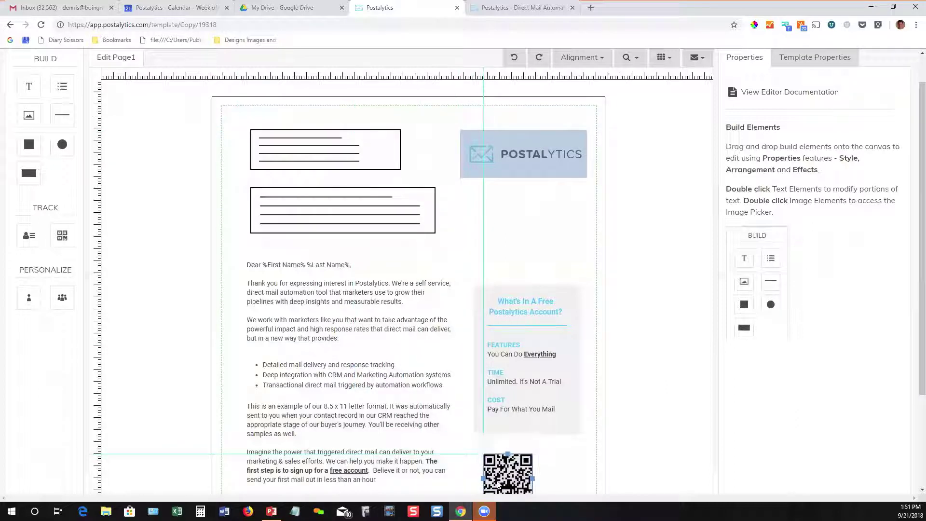
scroll(553, 470, "down", 3)
left_click(532, 372)
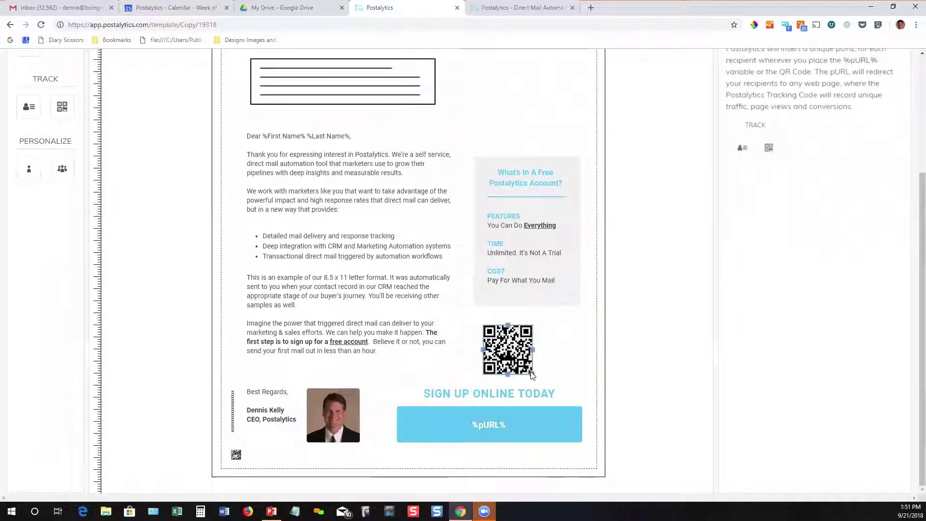
left_click_drag(532, 373, 536, 360)
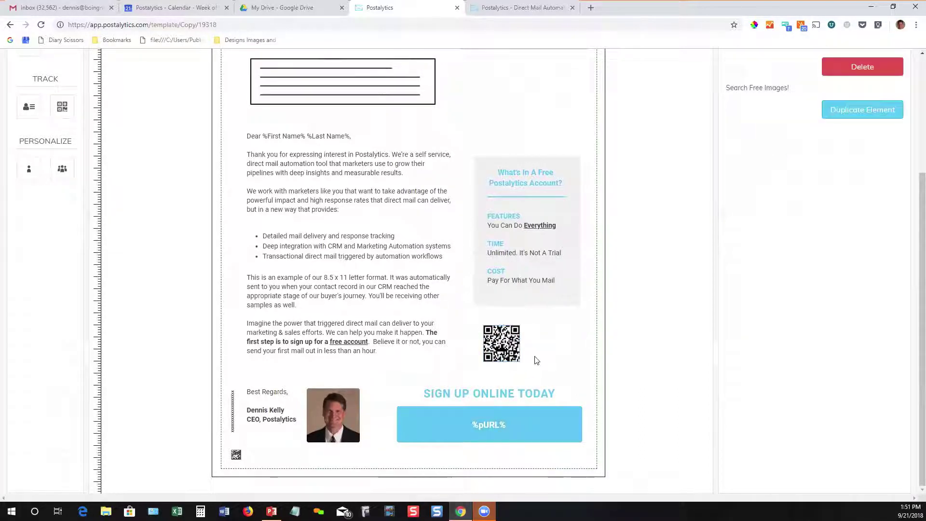
scroll(535, 360, "up", 4)
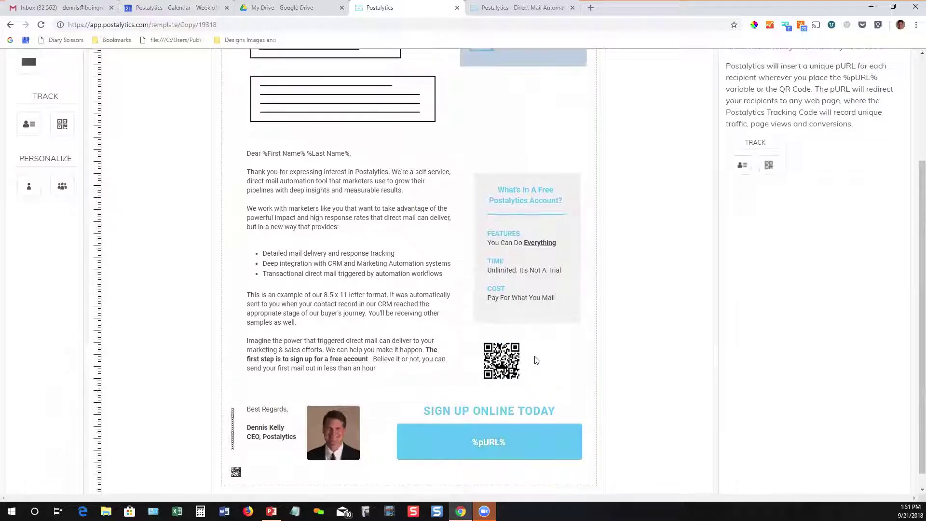
left_click(418, 66)
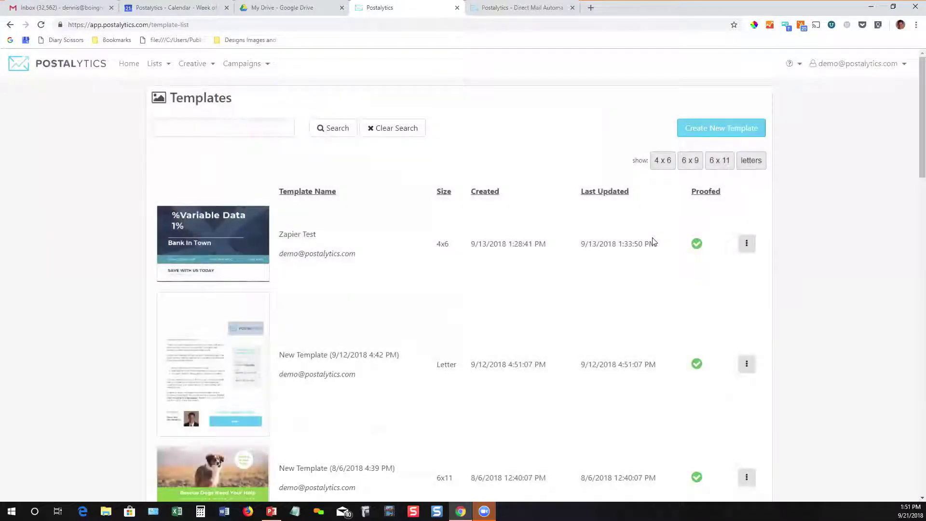
Start a new template from the pre-built 6x11 B2b postcard showing a hand holding a white card.
left_click(752, 126)
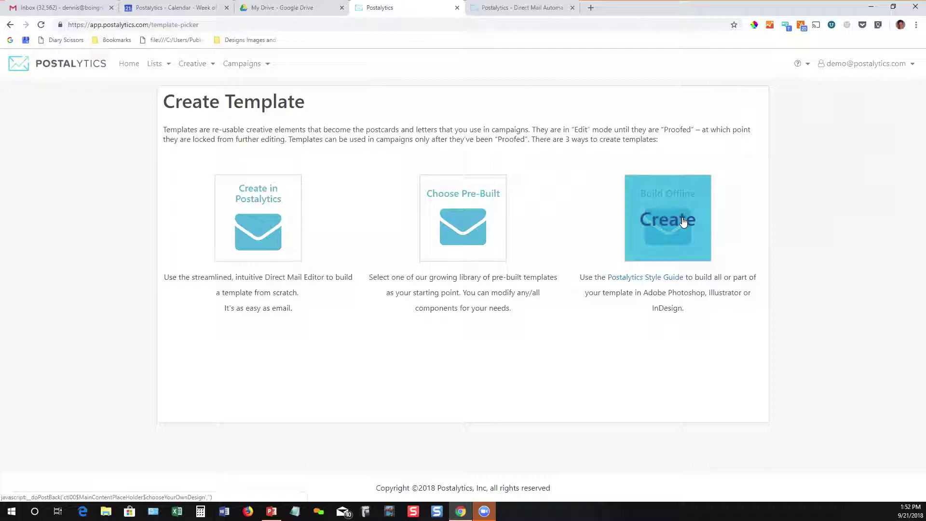
left_click(466, 233)
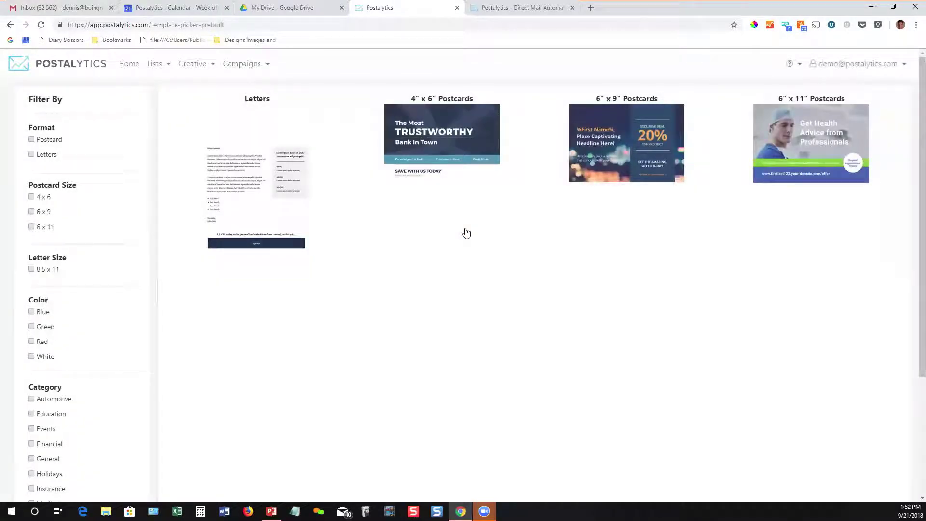
left_click(804, 154)
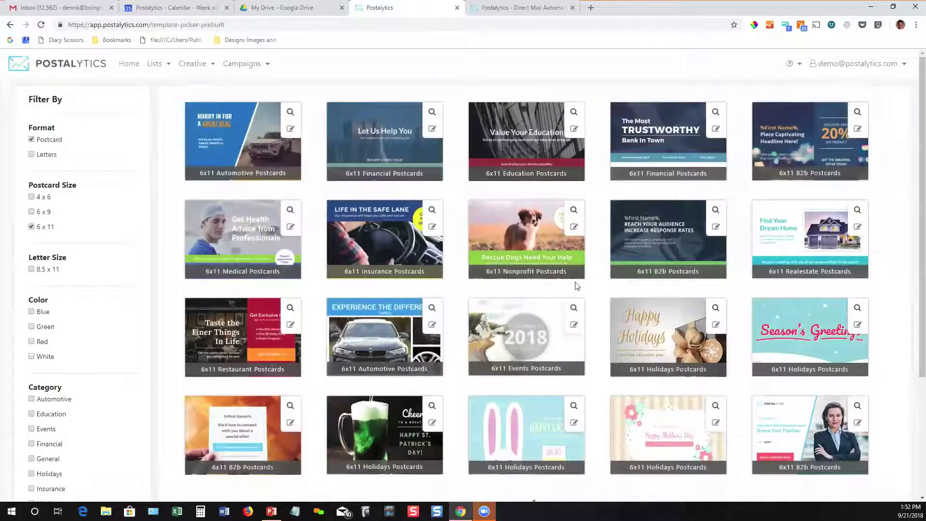
scroll(560, 289, "down", 2)
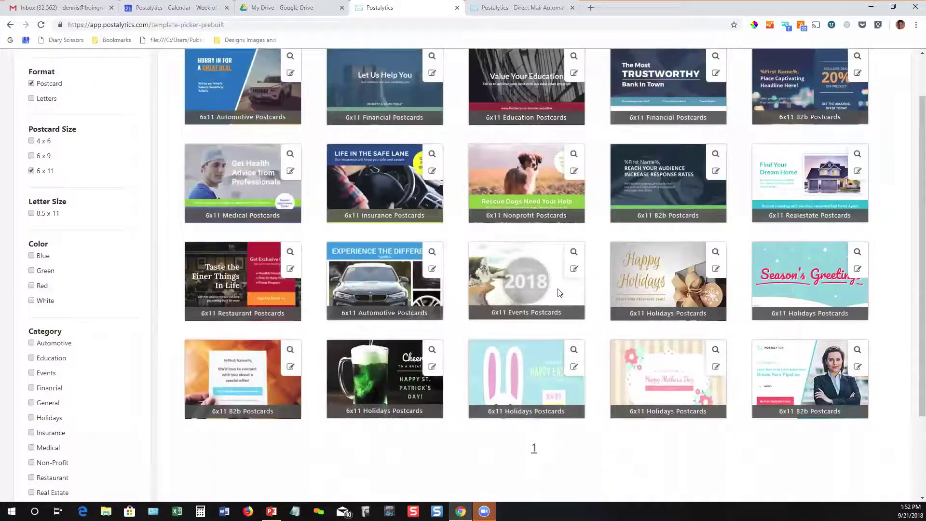
scroll(560, 292, "up", 2)
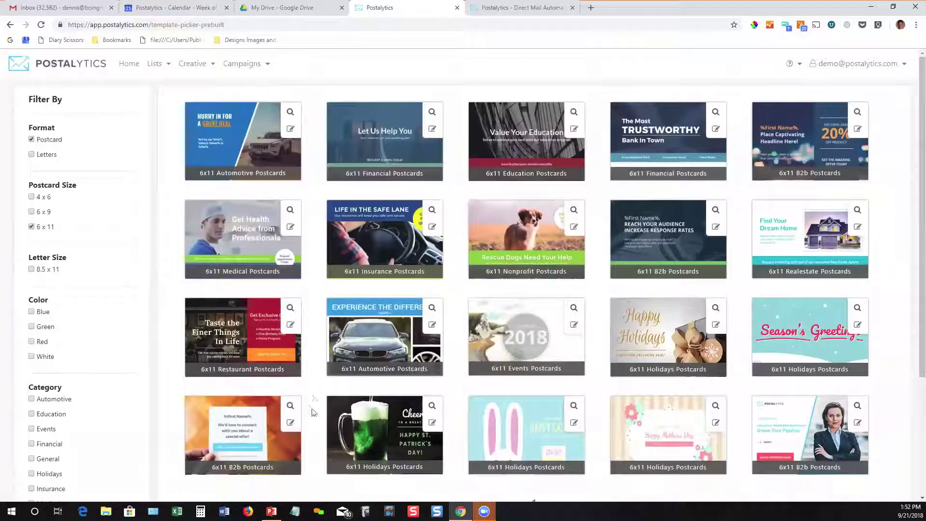
left_click(293, 428)
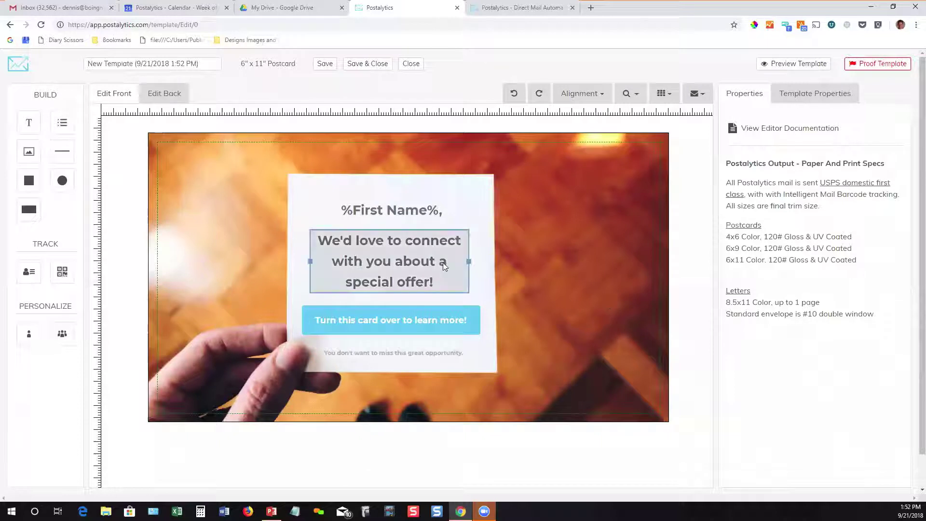
Insert the company variable from Test List (HubSpot) before "We'd love to connect" in the postcard's front message.
left_click(375, 212)
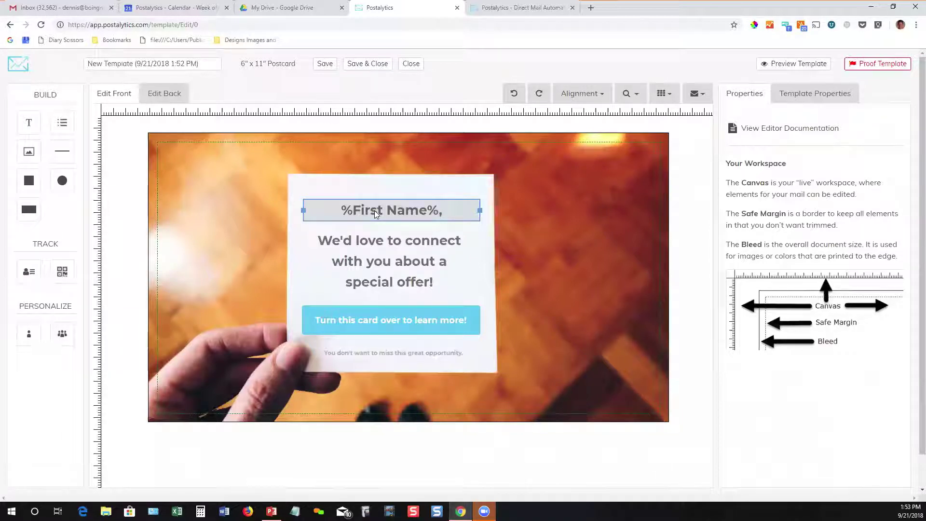
left_click(375, 210)
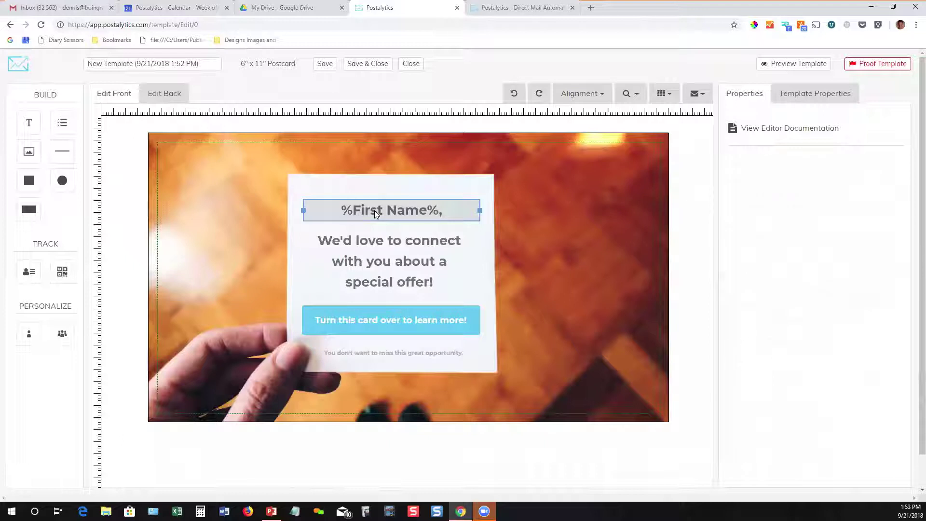
left_click(374, 259)
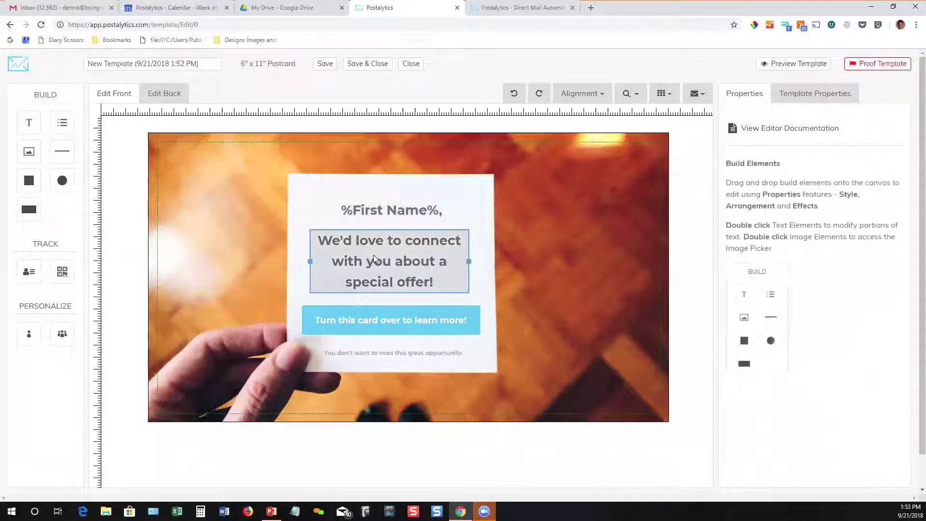
left_click(428, 278)
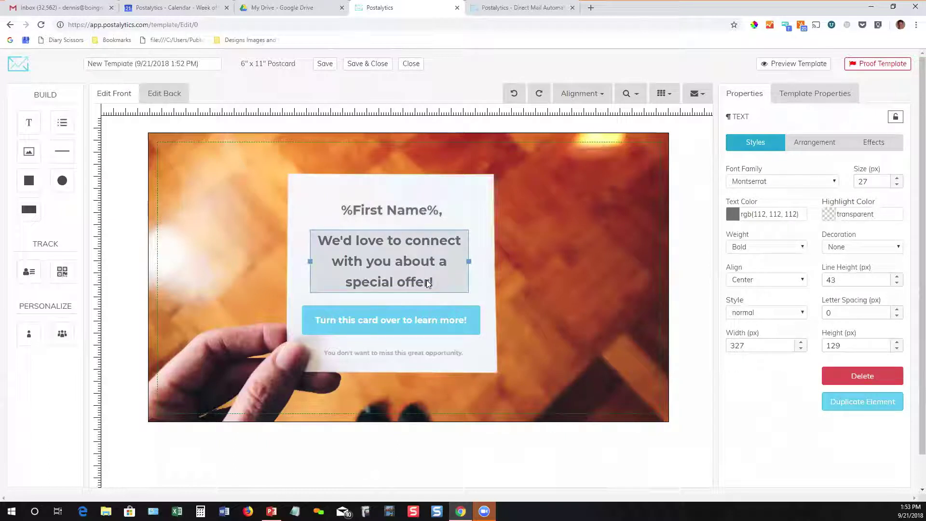
left_click(428, 283)
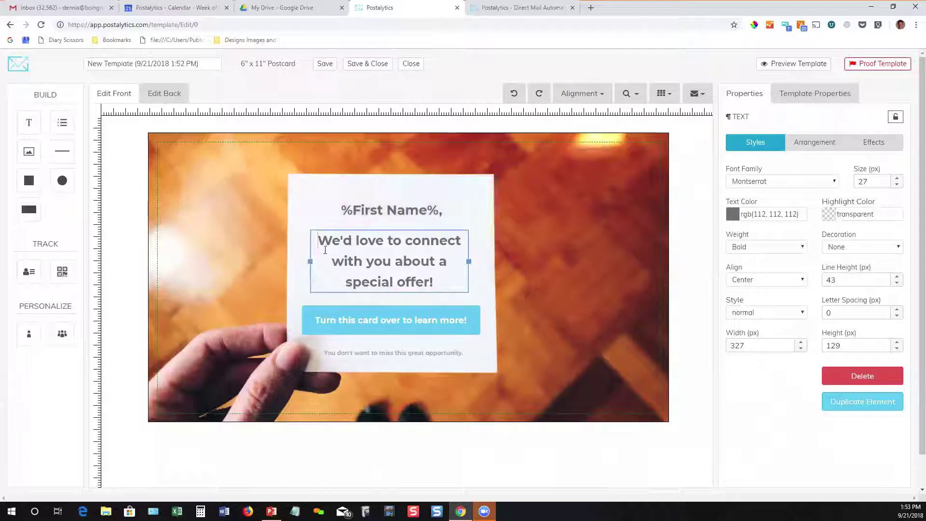
left_click(27, 334)
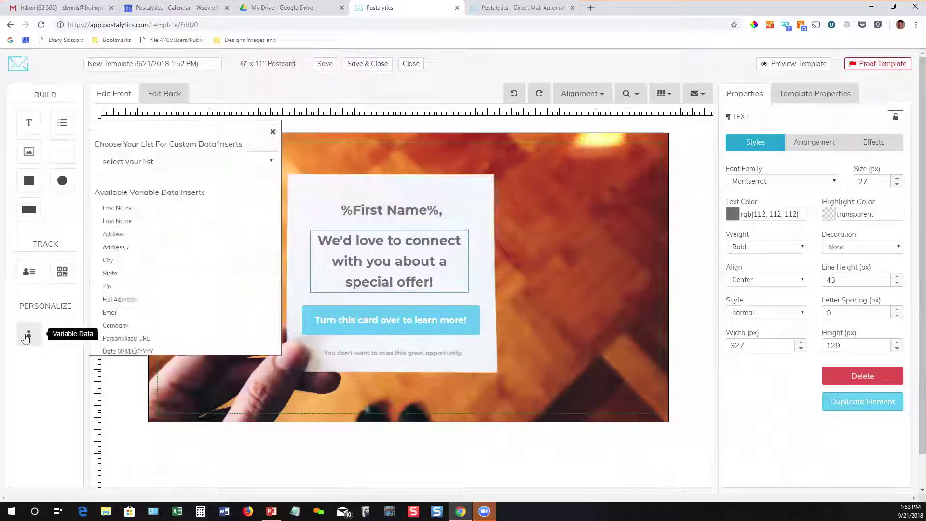
left_click(172, 163)
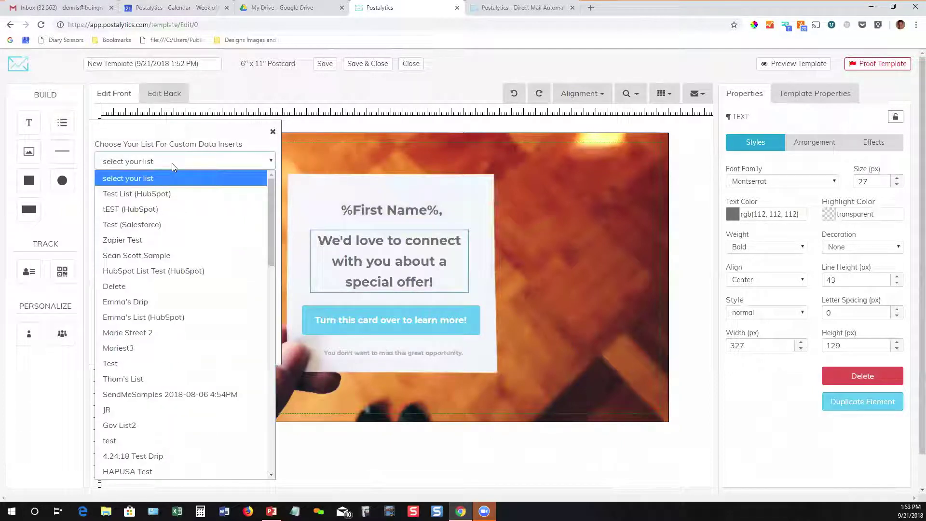
left_click(168, 193)
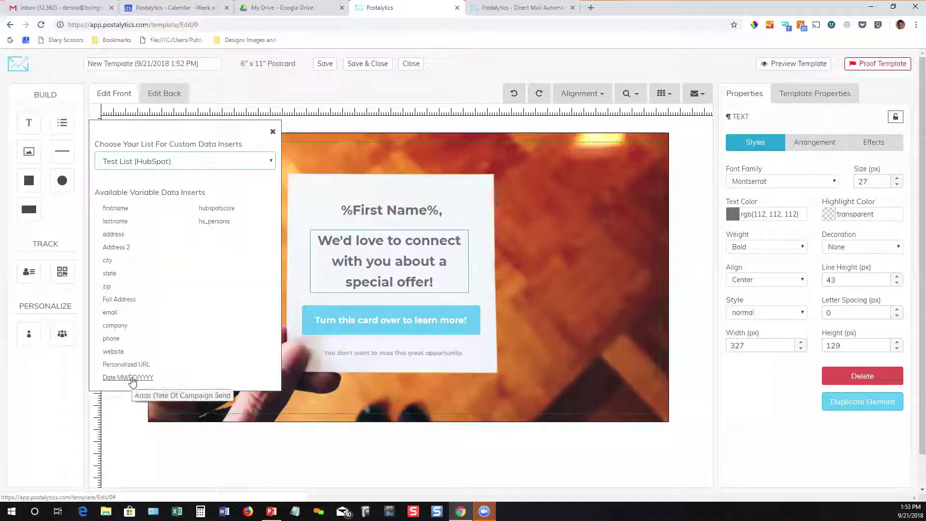
left_click(114, 326)
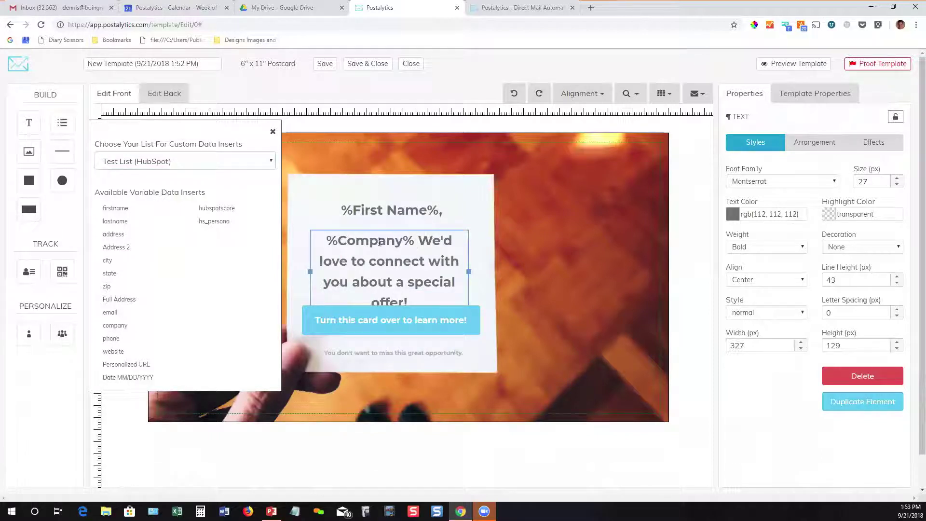
left_click(415, 324)
left_click(416, 324)
left_click(273, 133)
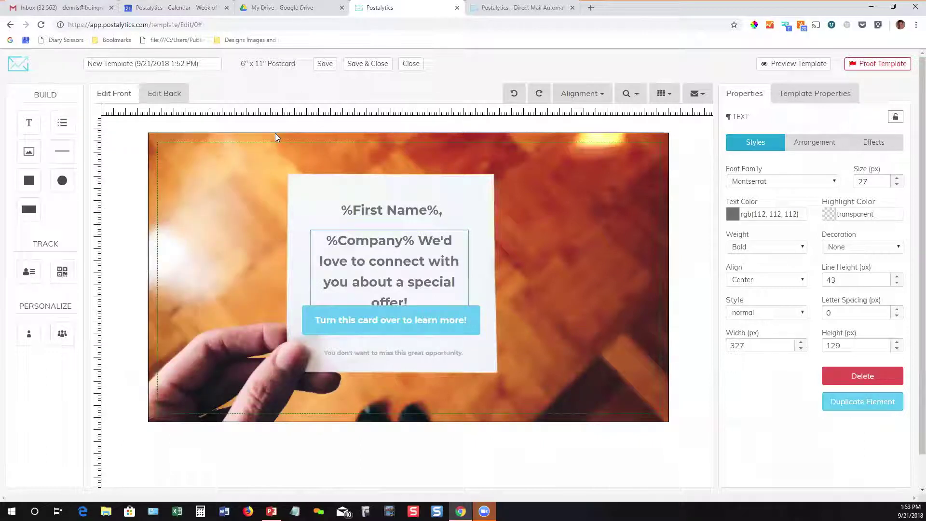
Set the font weight of the postcard's company message text to Light.
left_click(387, 232)
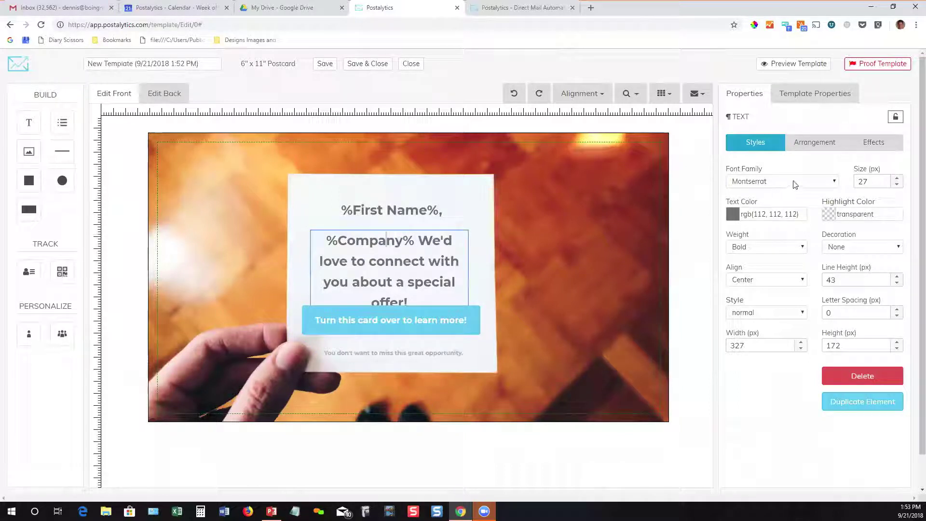
left_click(785, 248)
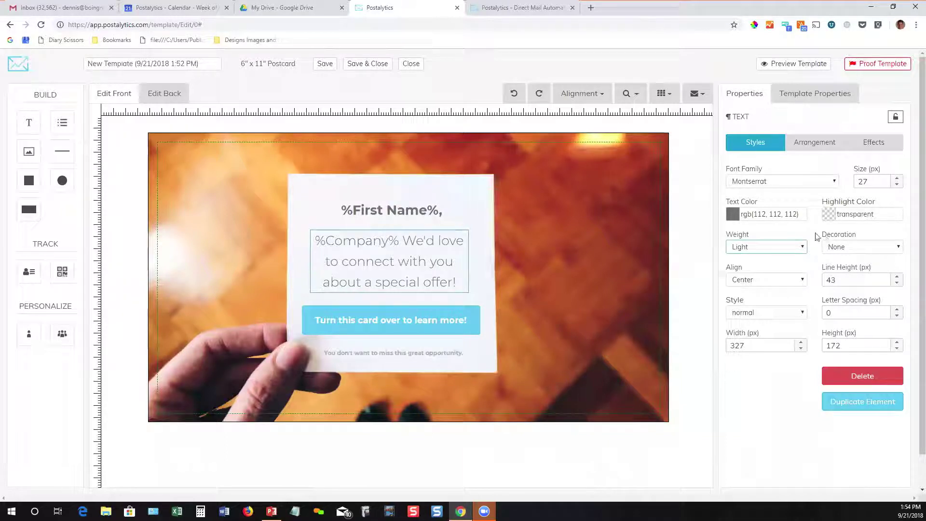
Add a variable logic block to the postcard front and insert a rule displaying "Patriots Rock!" if %State% equals MA.
left_click(63, 331)
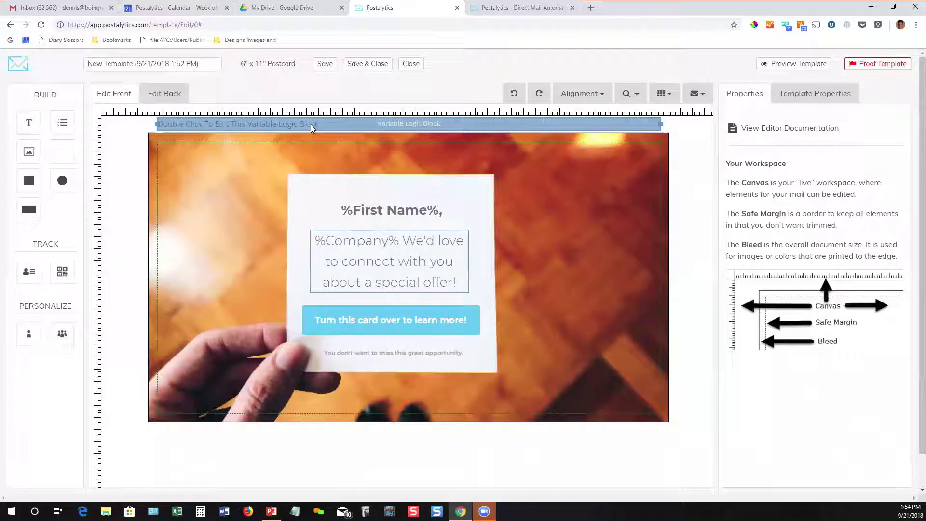
double_click(311, 124)
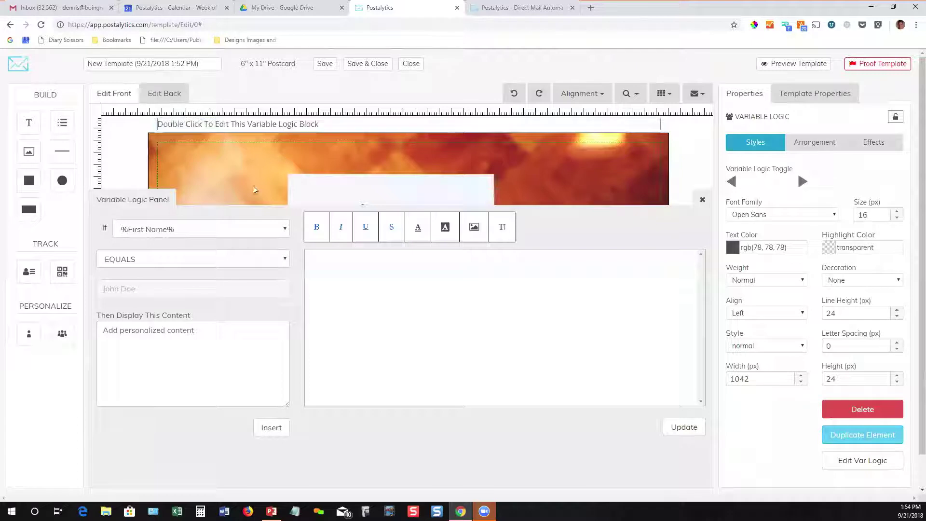
left_click(237, 231)
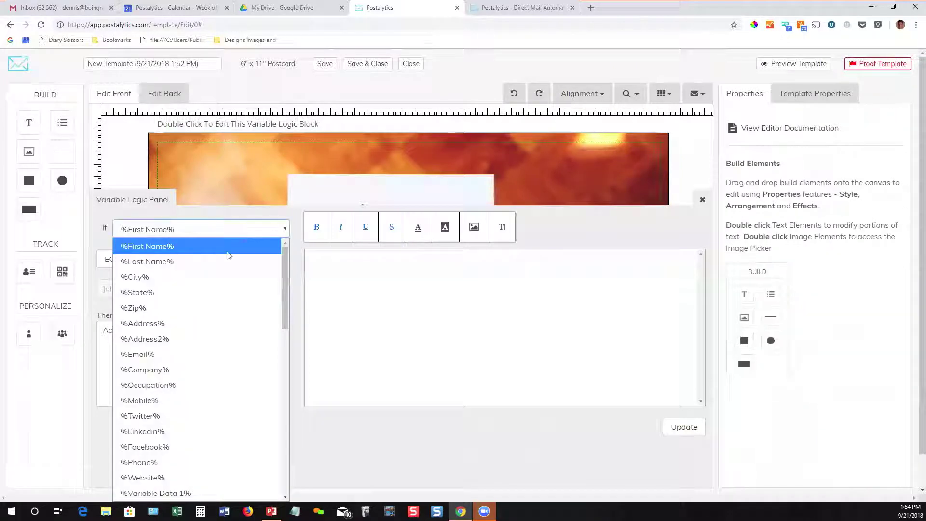
left_click(223, 292)
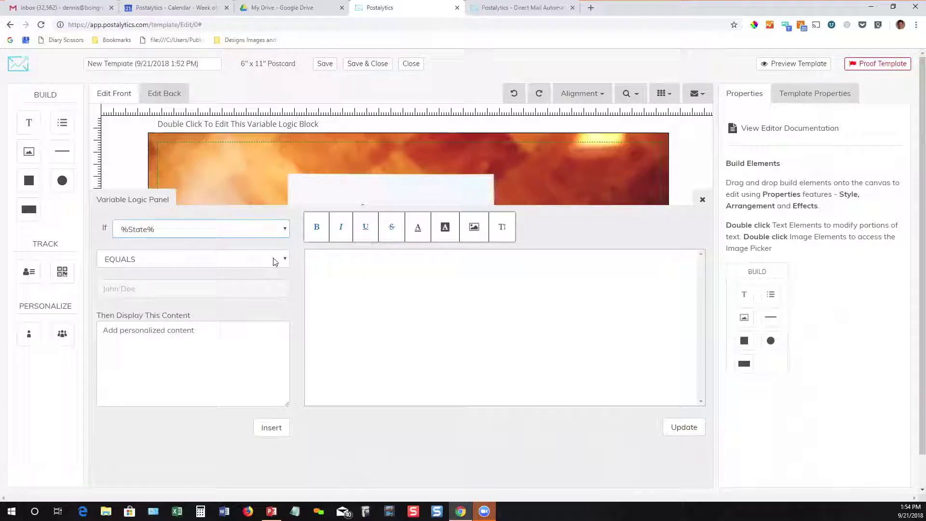
left_click(231, 285)
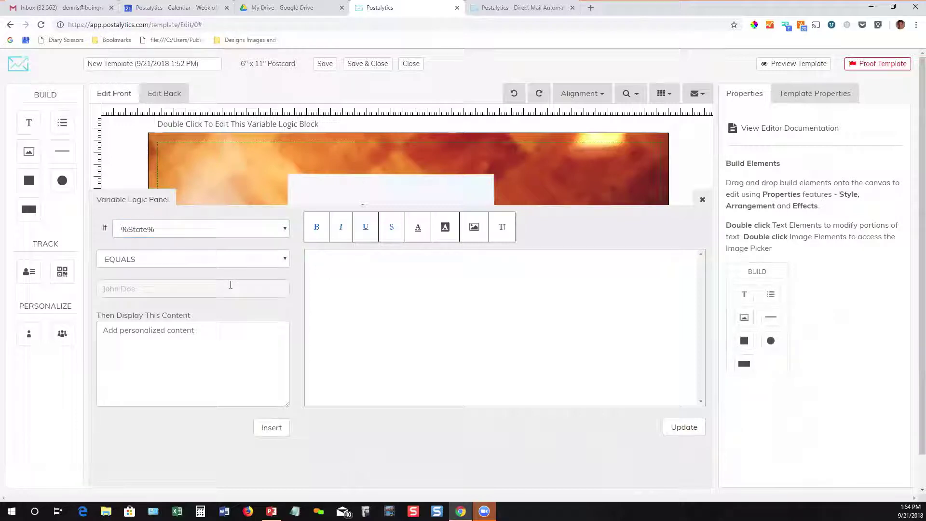
type("M")
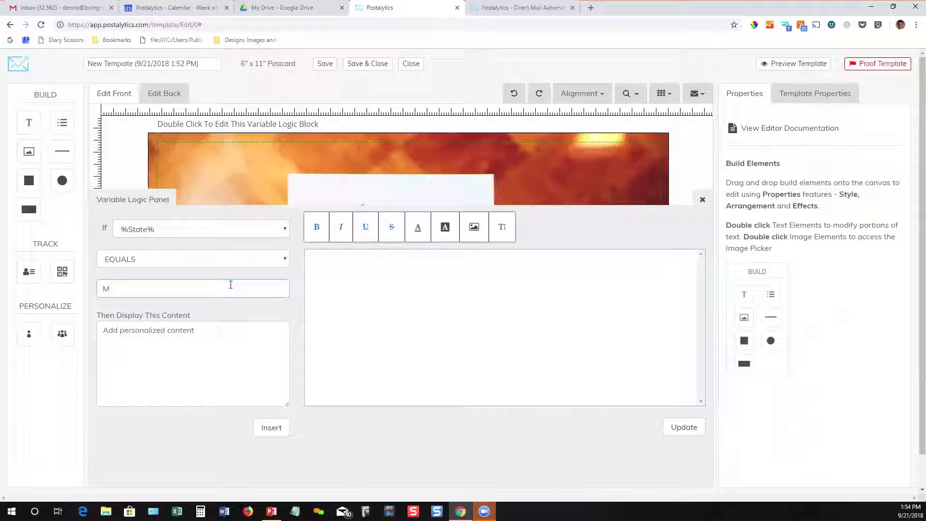
type("A")
key("Tab")
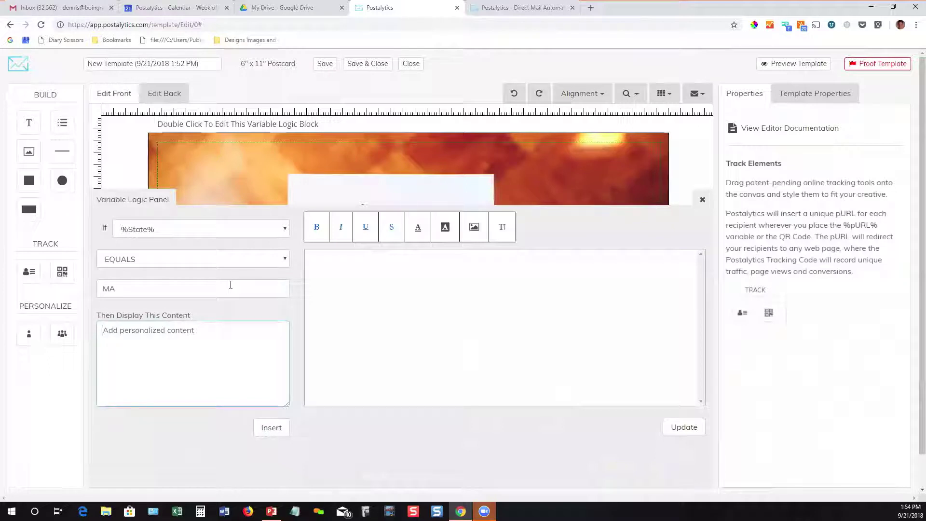
type("Patriots Rock!")
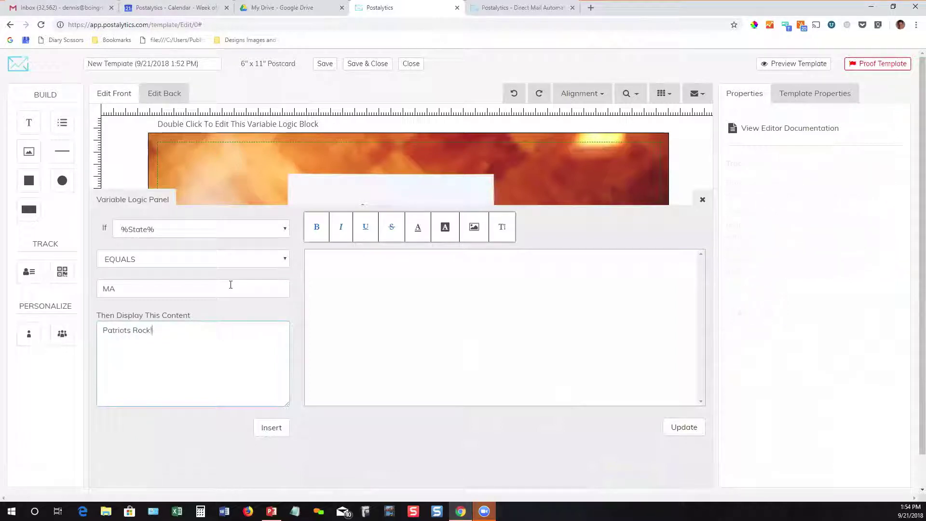
left_click(270, 427)
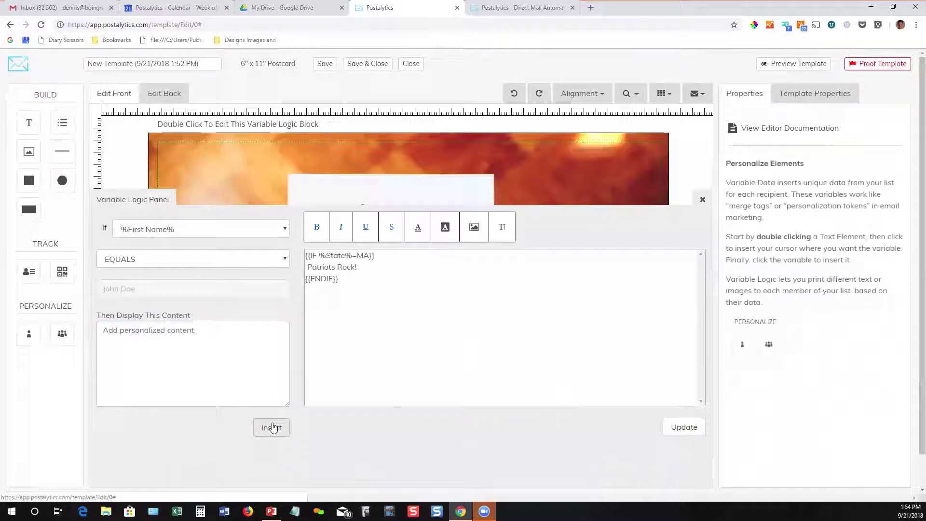
Insert a second variable logic rule displaying "Patriots Cheat!" if %State% does not equal MA.
left_click(236, 233)
left_click(218, 291)
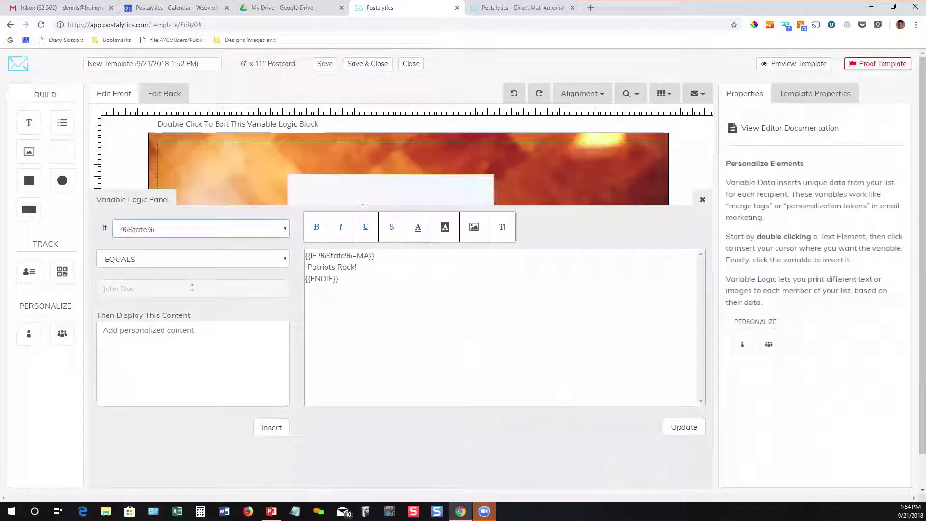
left_click(234, 261)
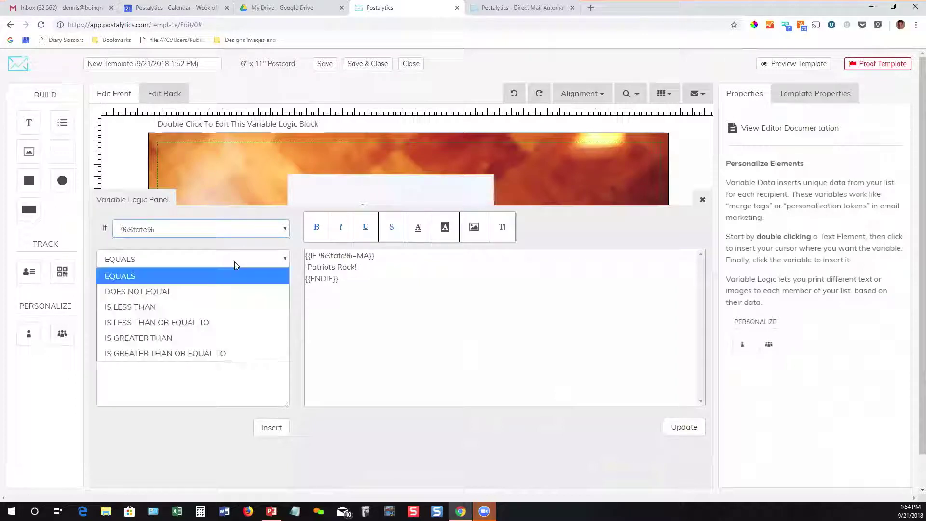
left_click(225, 291)
left_click(198, 286)
type("MAP")
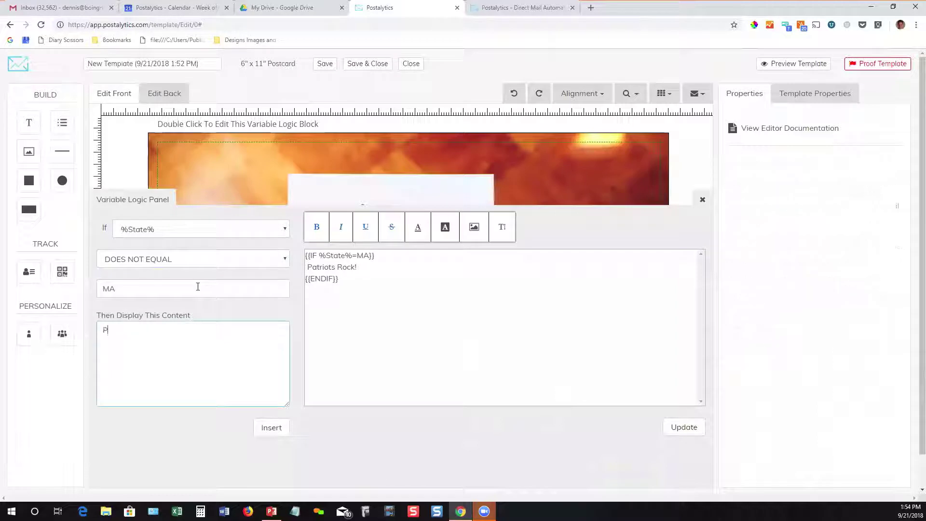
type("atriots Cheat!")
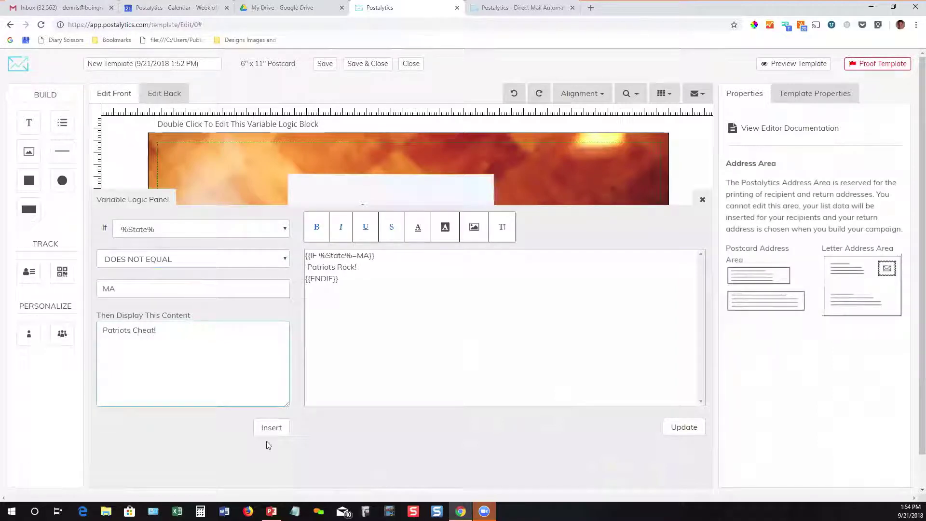
left_click(270, 428)
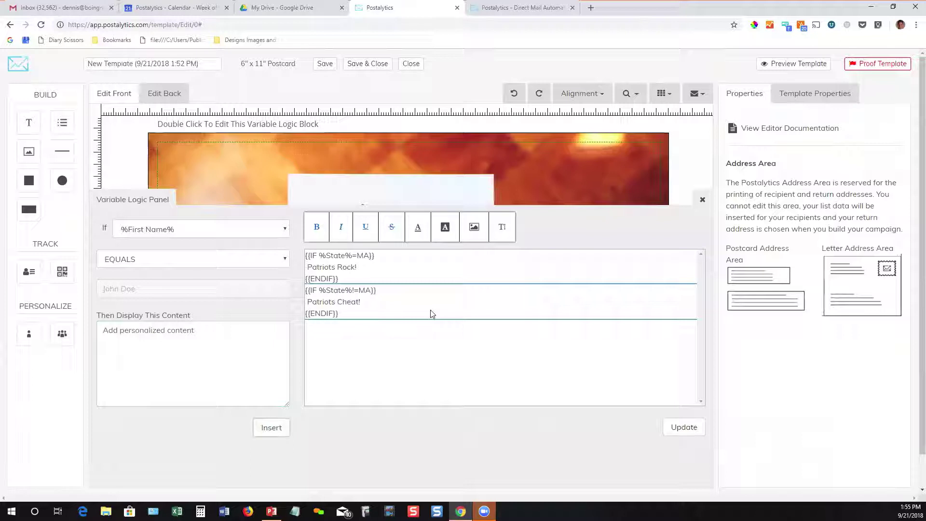
Insert the image tombrady300.jpg after "Patriots Rock!" in the MA rule.
left_click(369, 267)
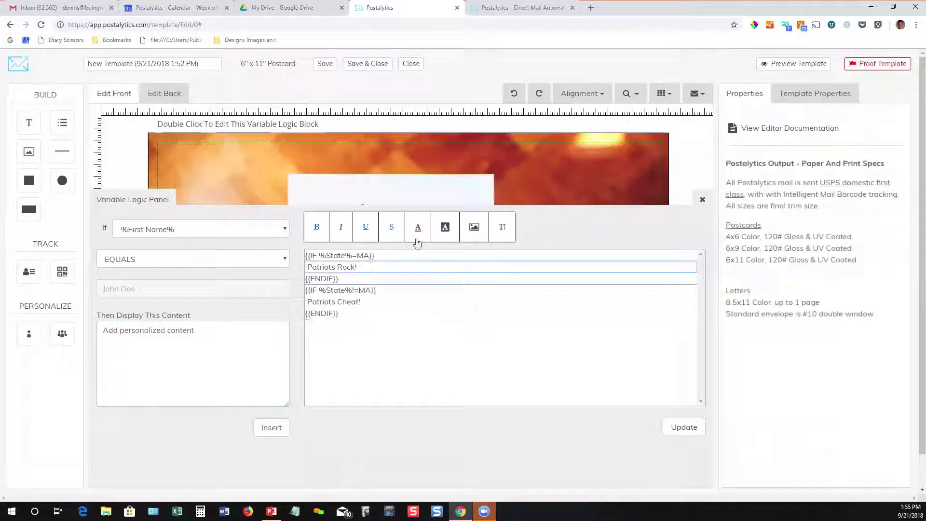
left_click(471, 232)
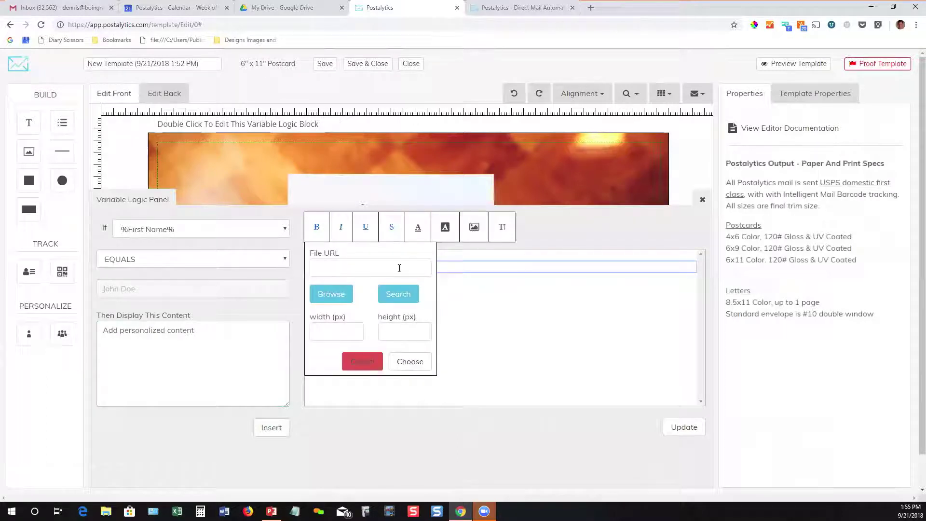
left_click(330, 295)
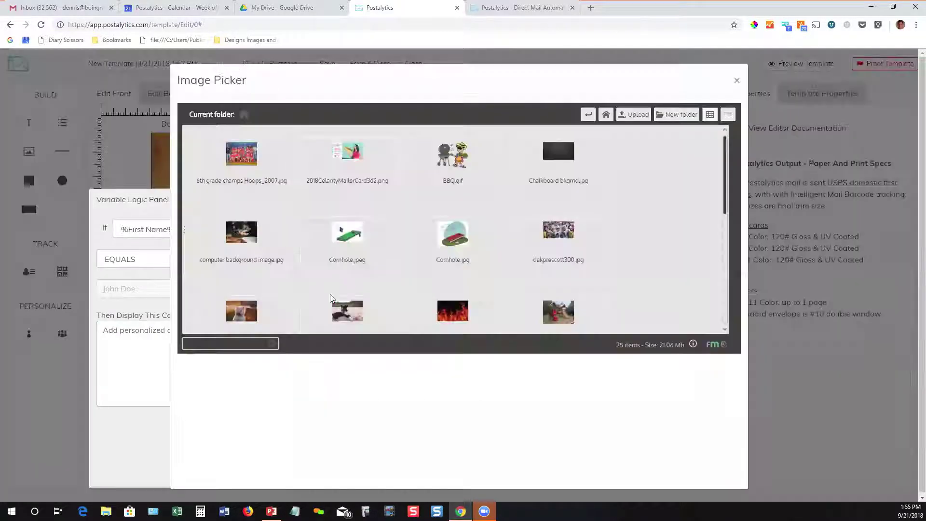
scroll(570, 256, "down", 3)
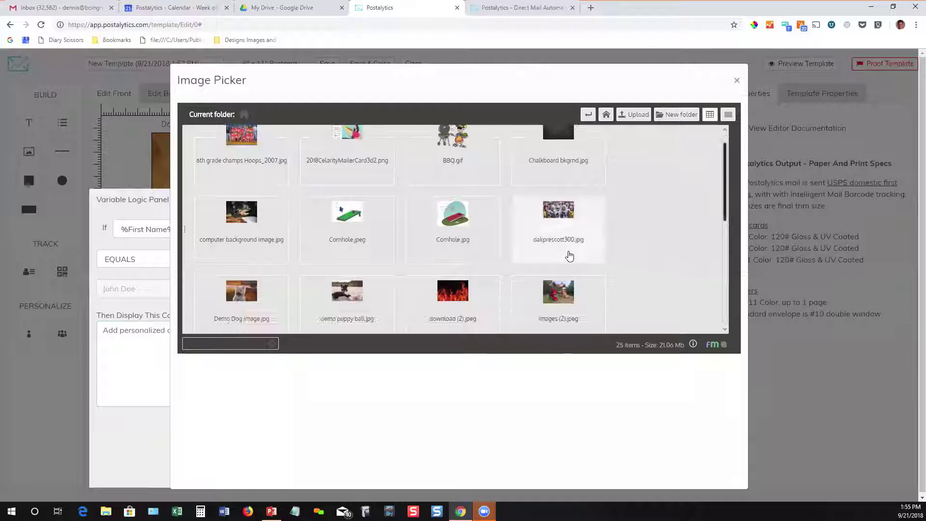
scroll(569, 254, "down", 3)
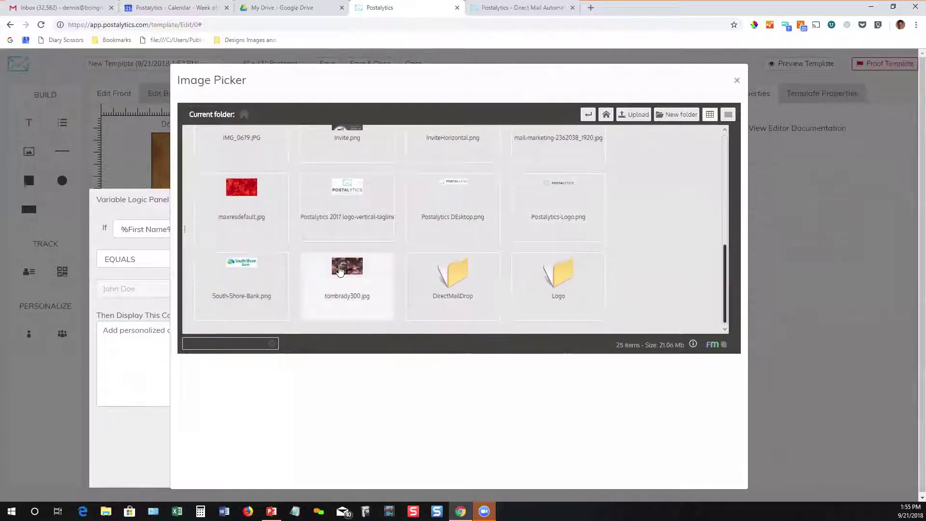
left_click(339, 268)
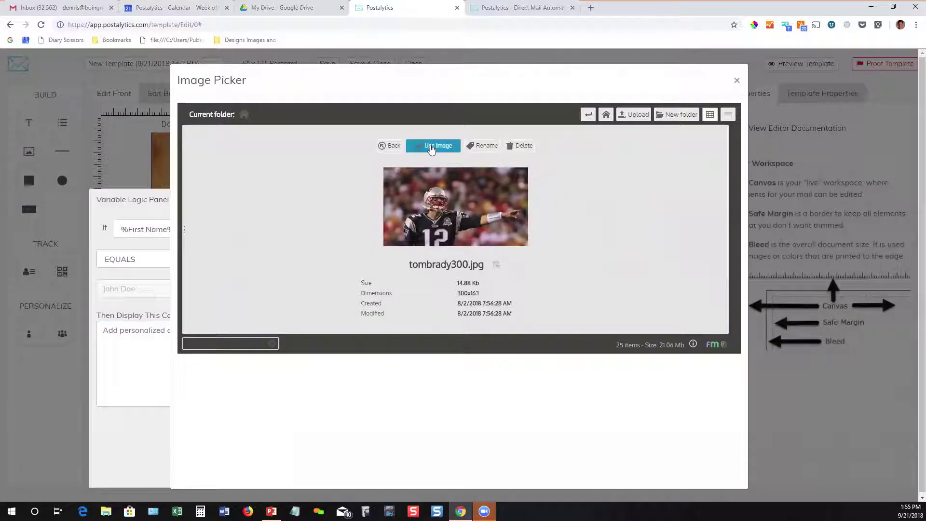
left_click(431, 146)
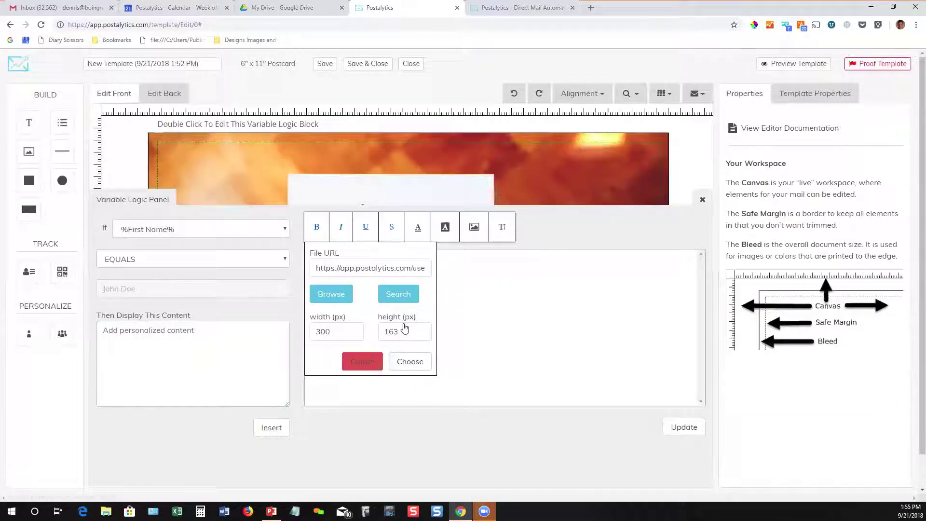
left_click(410, 362)
Insert the image dakprescott300.jpg after "Patriots Cheat!" in the non-MA rule and update the variable logic block.
left_click(397, 373)
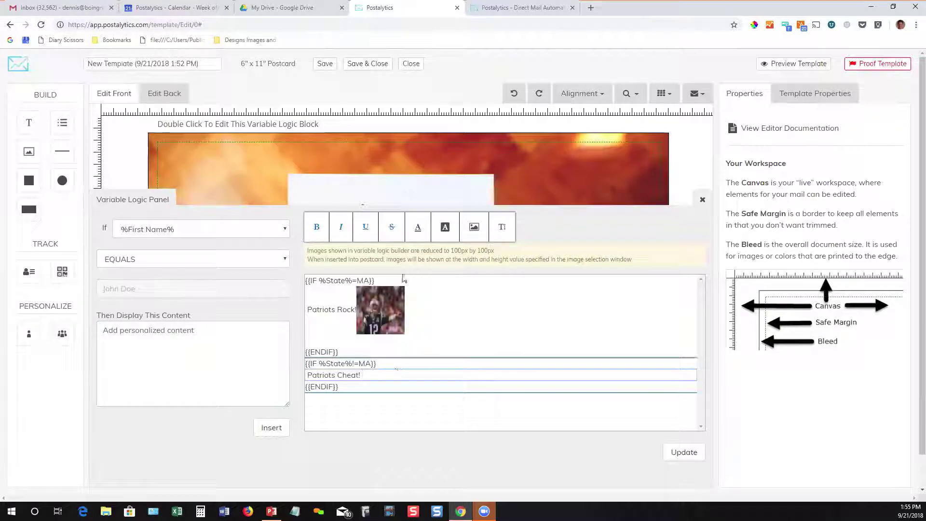
left_click(473, 227)
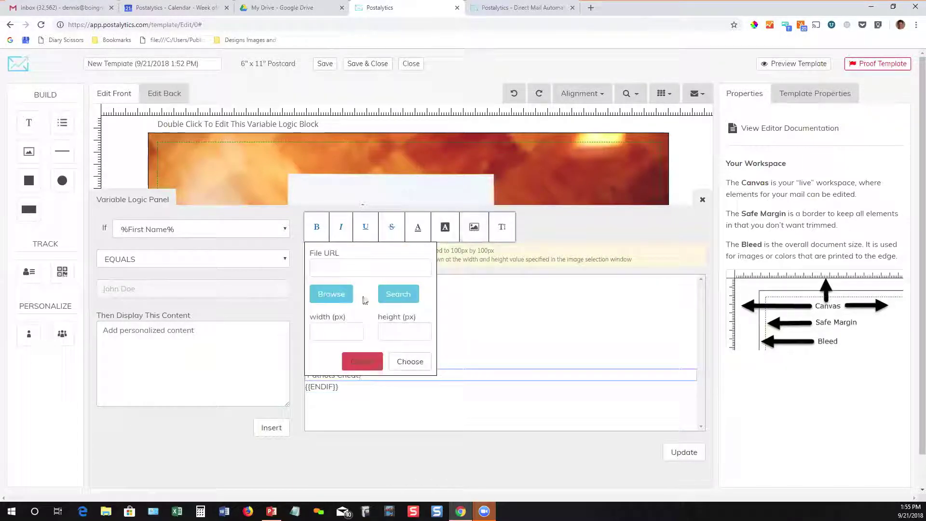
left_click(332, 295)
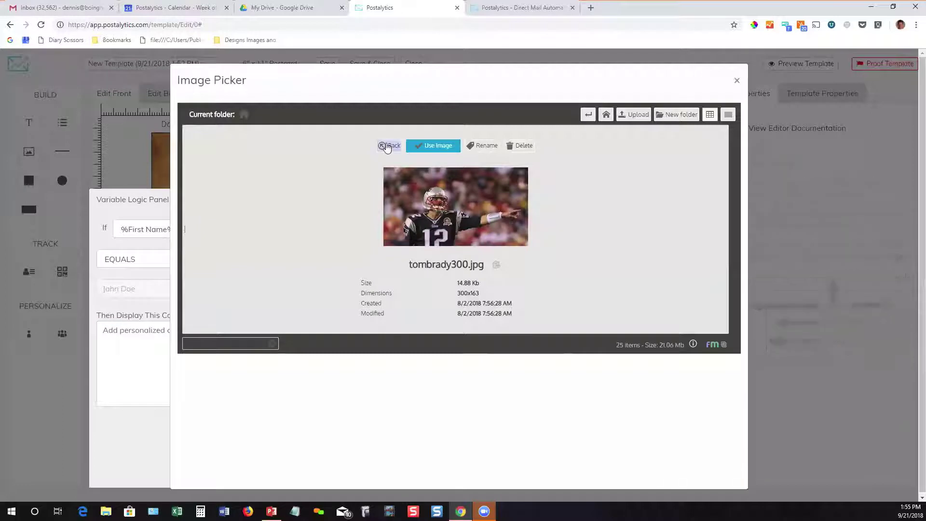
left_click(389, 145)
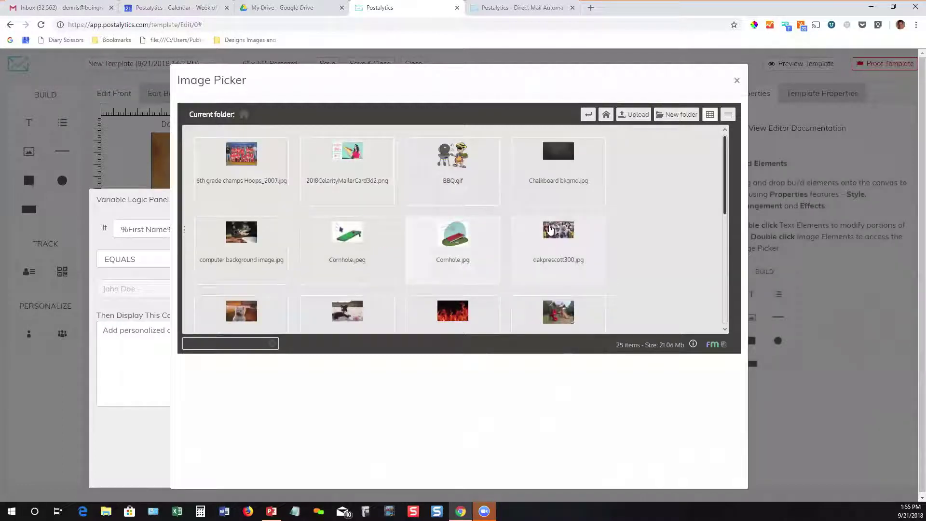
left_click(558, 230)
left_click(437, 147)
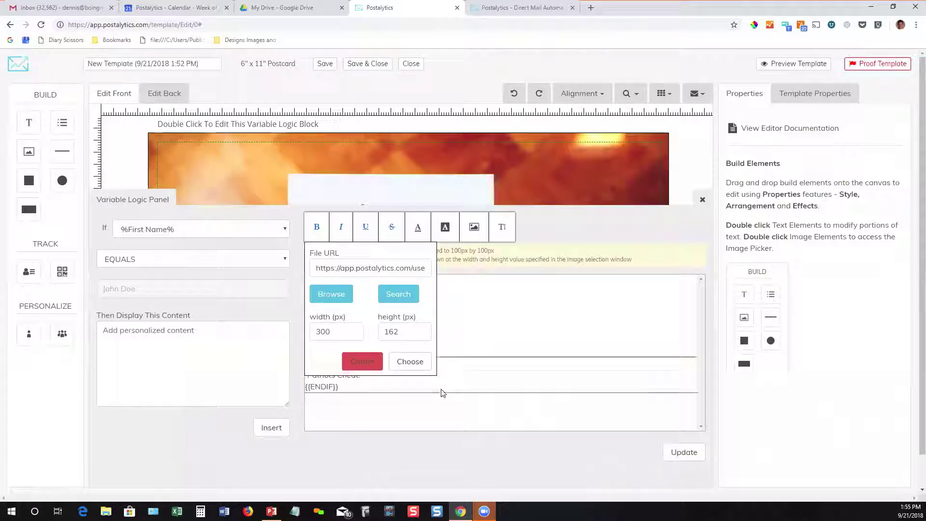
left_click(418, 366)
left_click(672, 452)
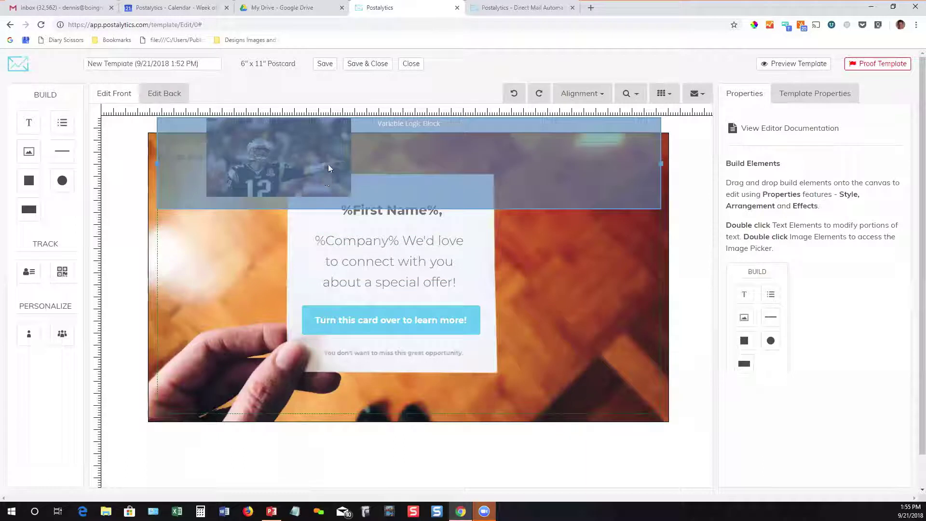
Move the variable logic block down to the middle of the postcard front and toggle its display to the non-MA version and back.
left_click_drag(328, 164, 329, 266)
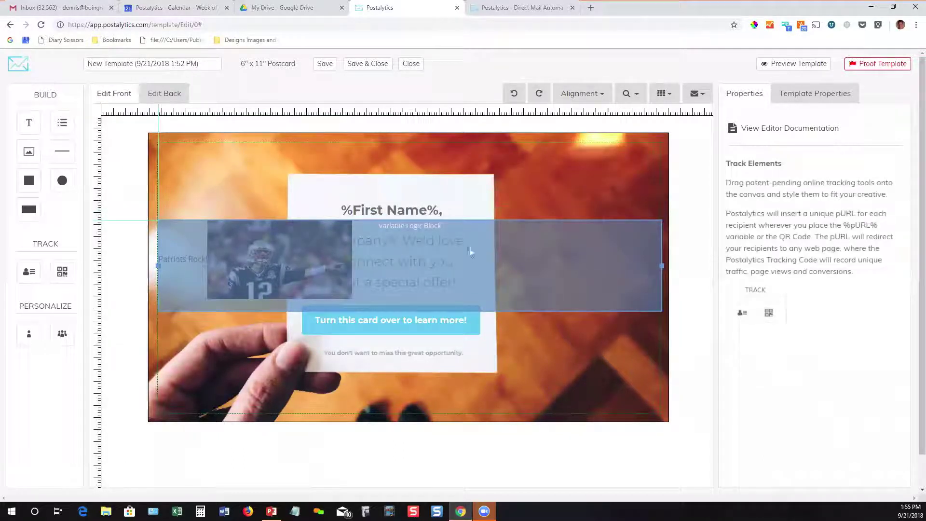
left_click(555, 264)
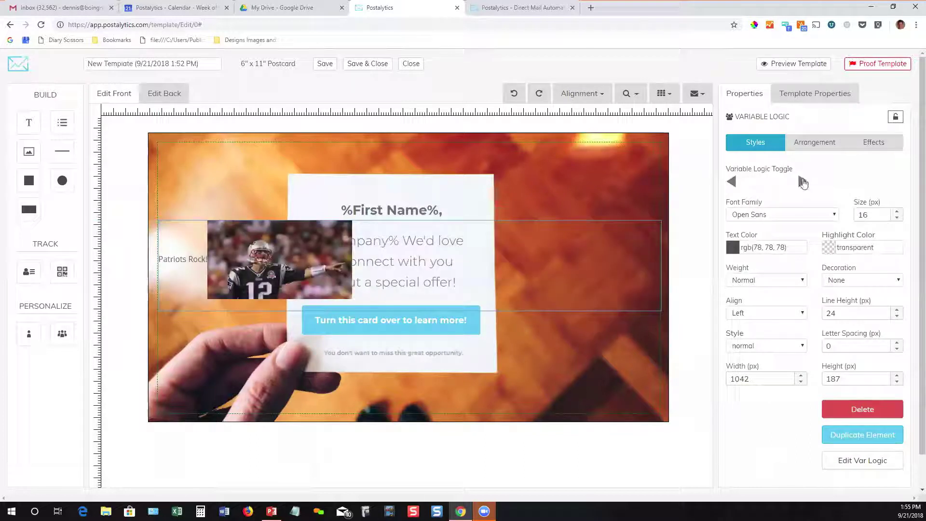
left_click(802, 182)
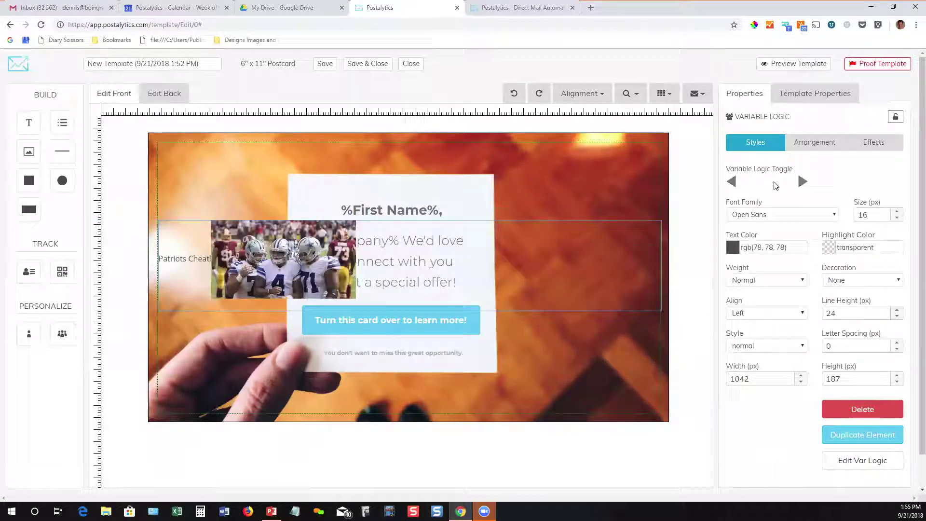
left_click(732, 182)
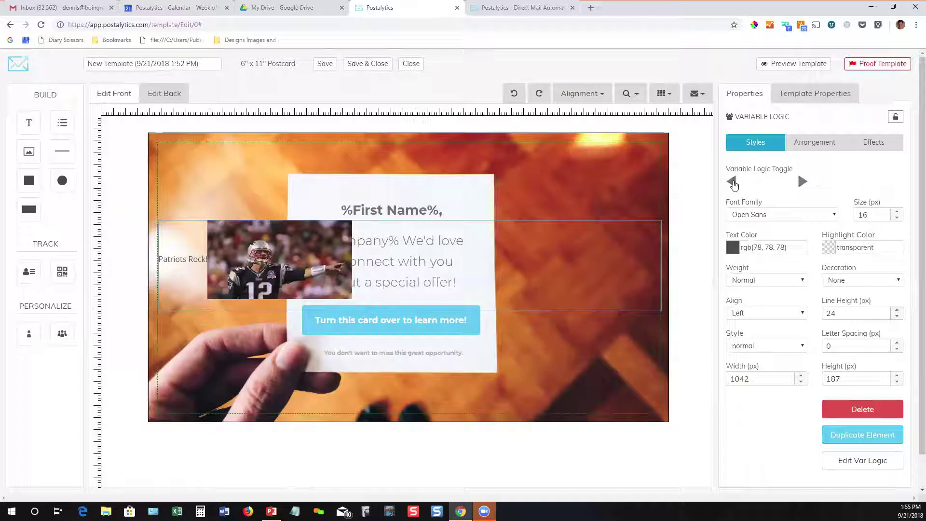